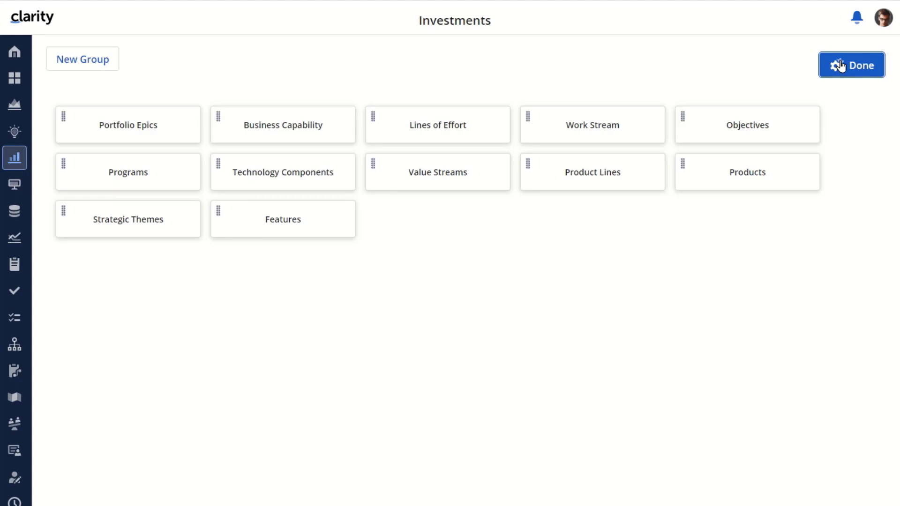
# Create an investment group named Product Management and set its colour to Red
pyautogui.click(88, 62)
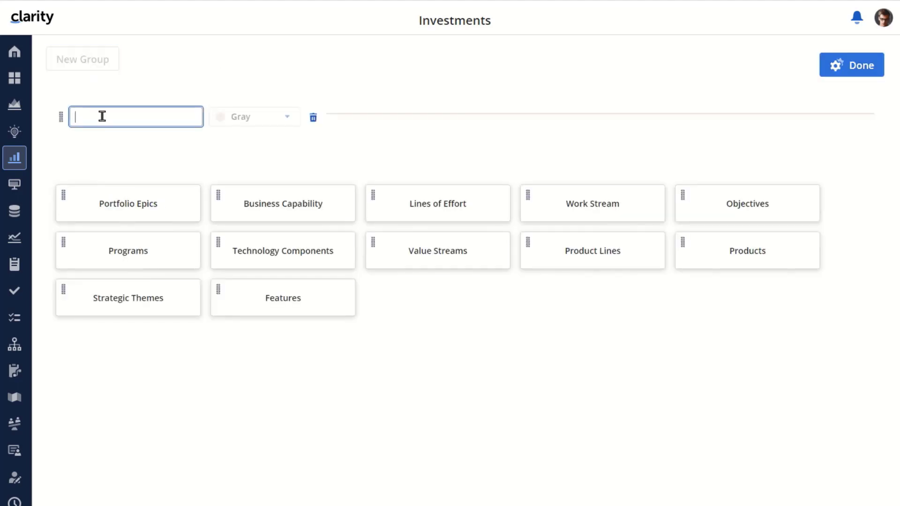
pyautogui.write('Product Management')
pyautogui.click(289, 122)
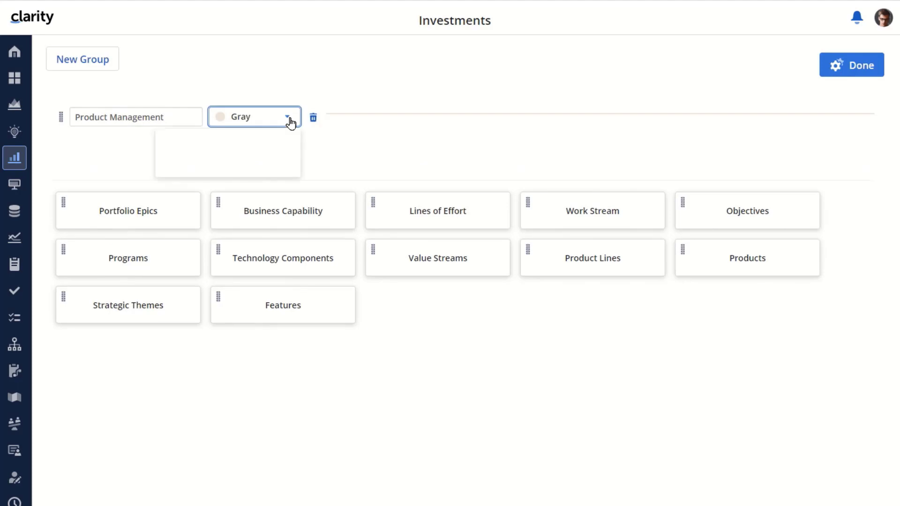
pyautogui.click(182, 223)
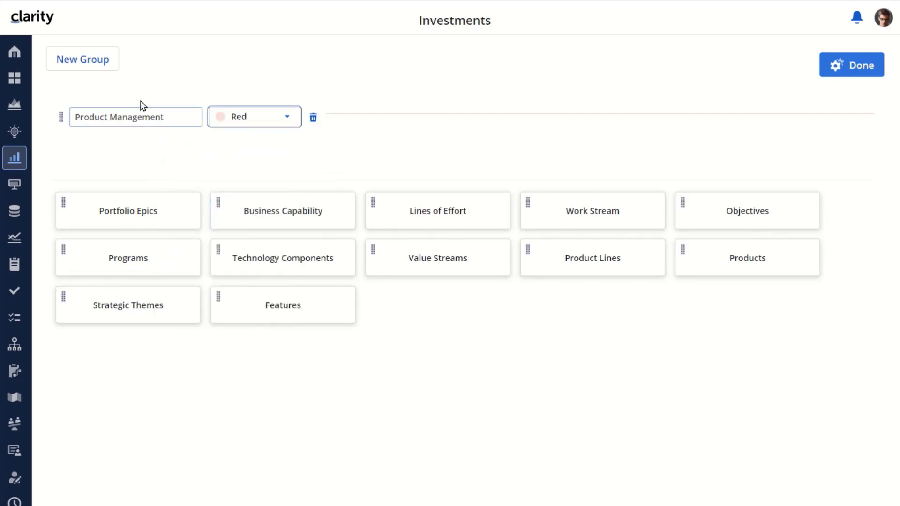
# Add a second group named Portfolio Management, colour it Navy, and finish configuring the layout
pyautogui.click(80, 58)
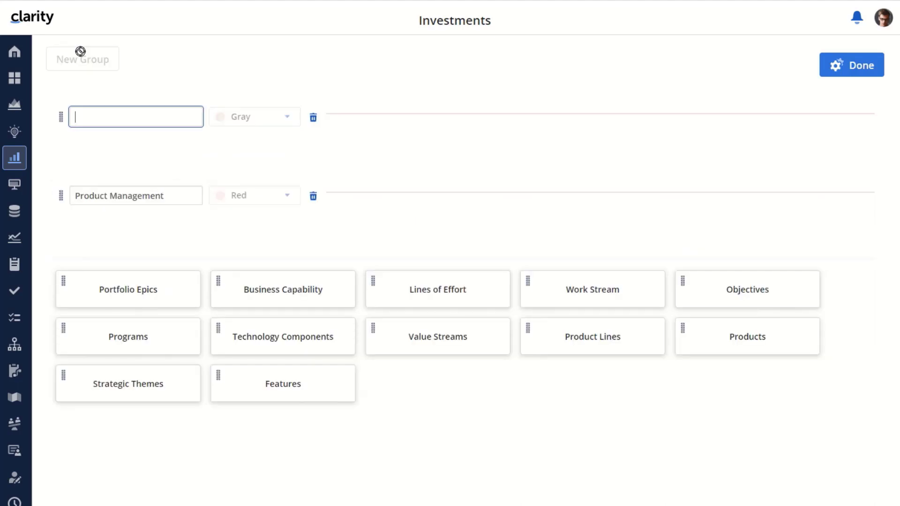
pyautogui.click(89, 119)
pyautogui.write('Portfolio')
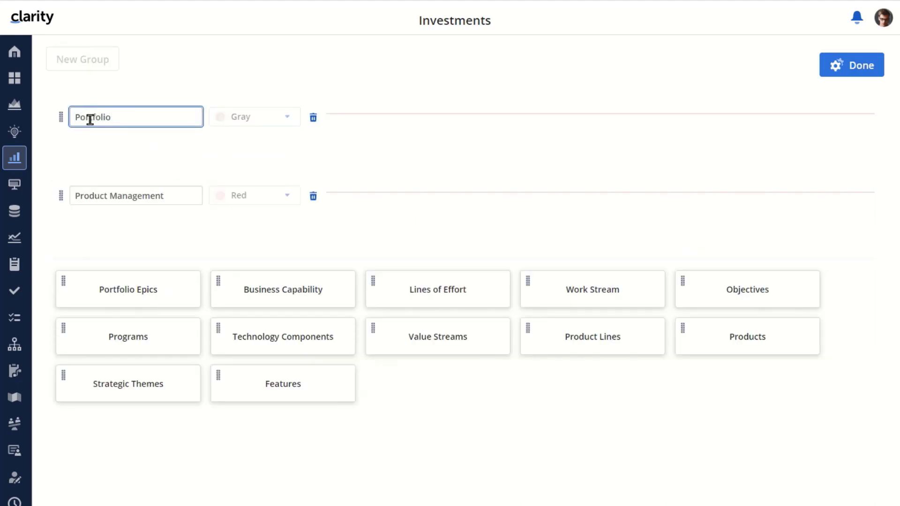
pyautogui.write(' Management')
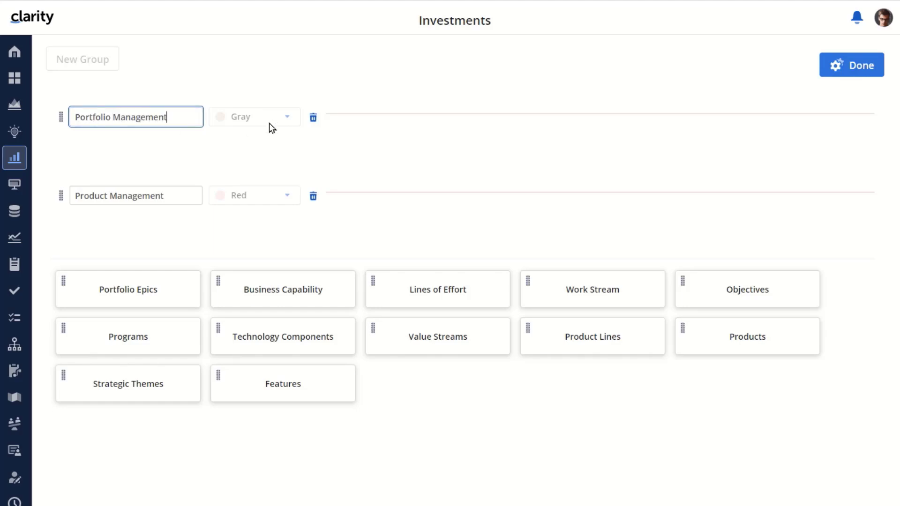
pyautogui.click(288, 121)
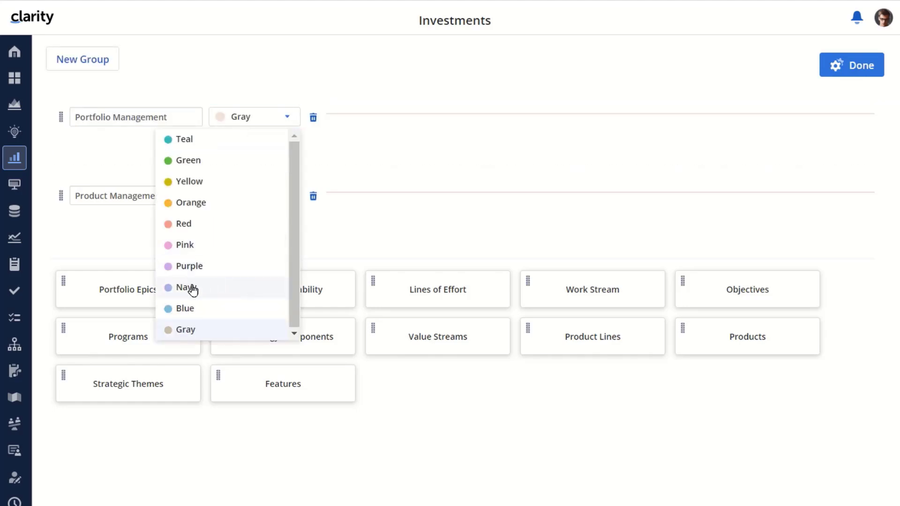
pyautogui.click(191, 288)
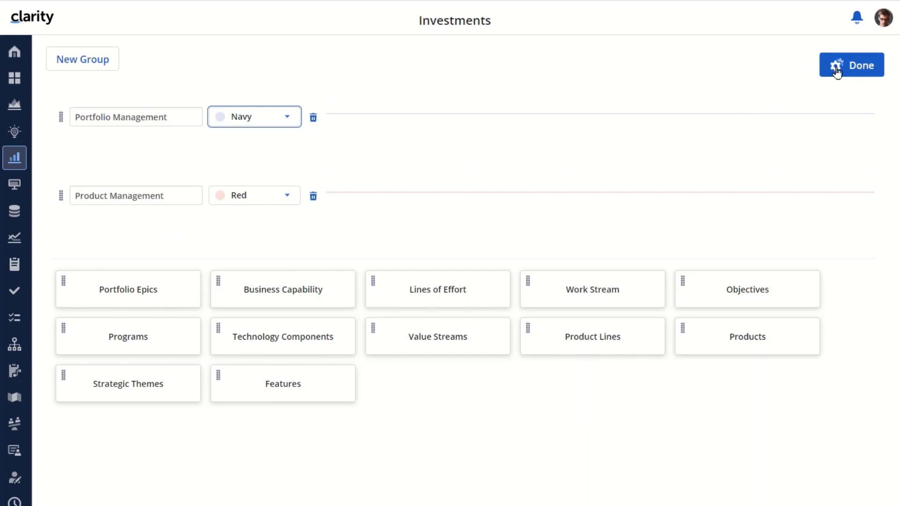
pyautogui.click(855, 65)
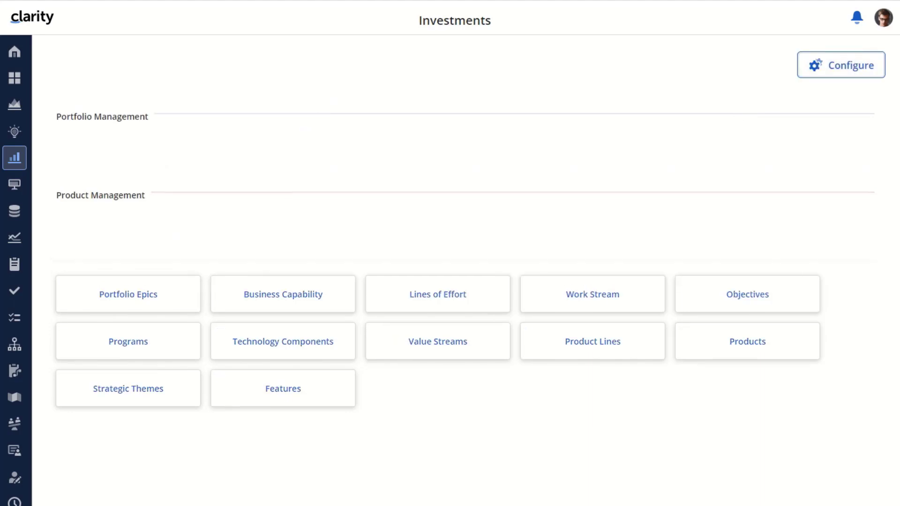
# Rename the Product Management group to Product Management Group, change its colour to Yellow, and finish configuring
pyautogui.click(848, 66)
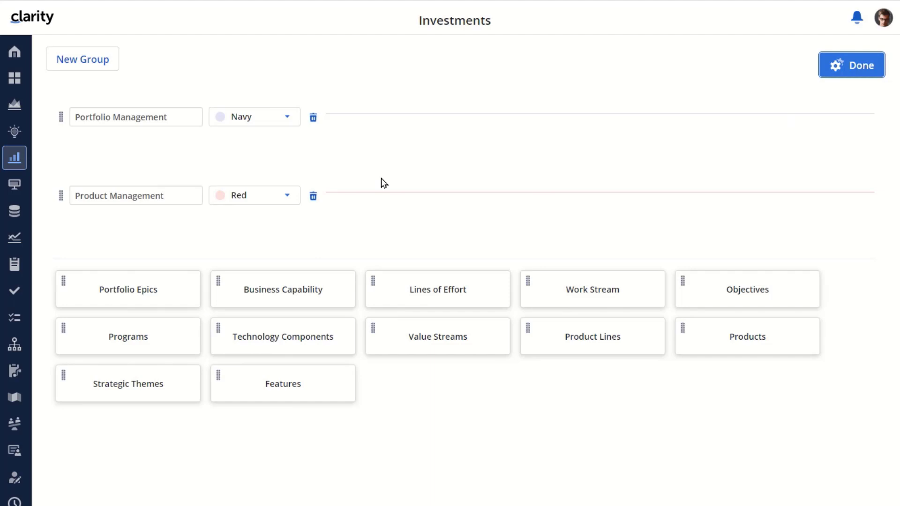
pyautogui.click(185, 196)
pyautogui.write('Group')
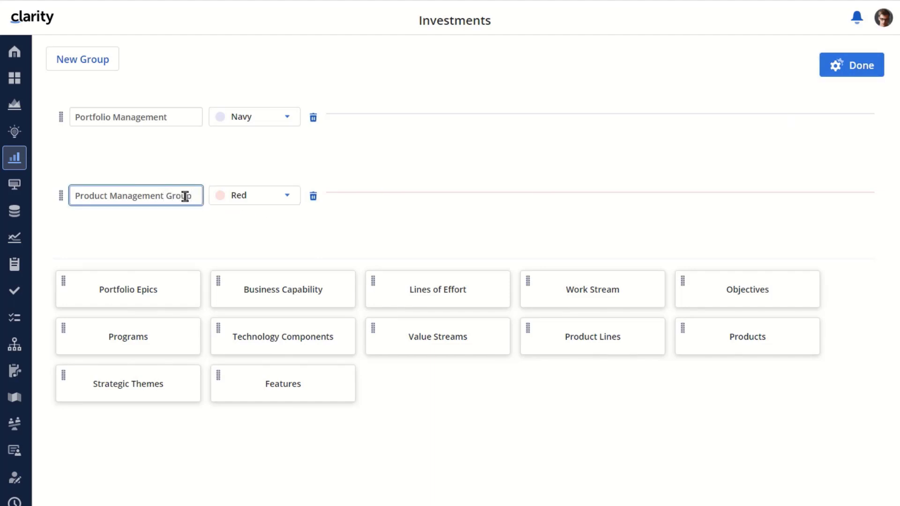
pyautogui.click(294, 201)
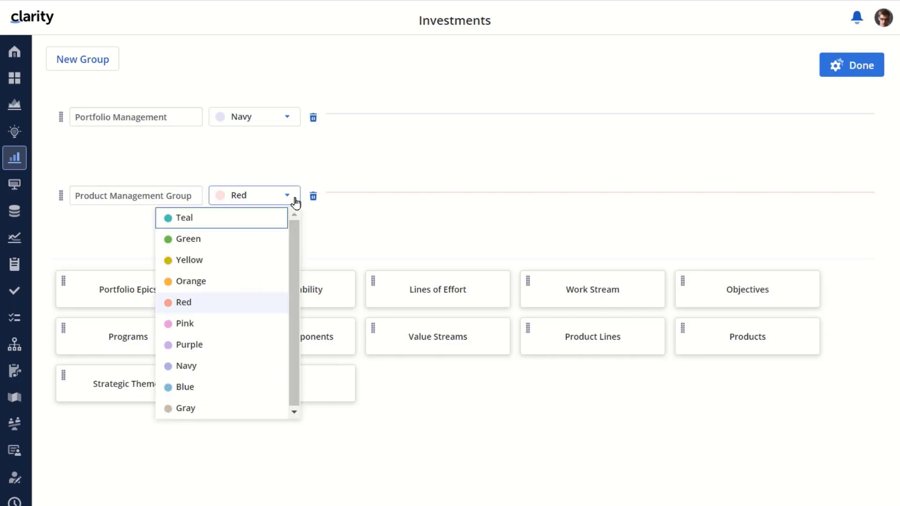
pyautogui.click(195, 260)
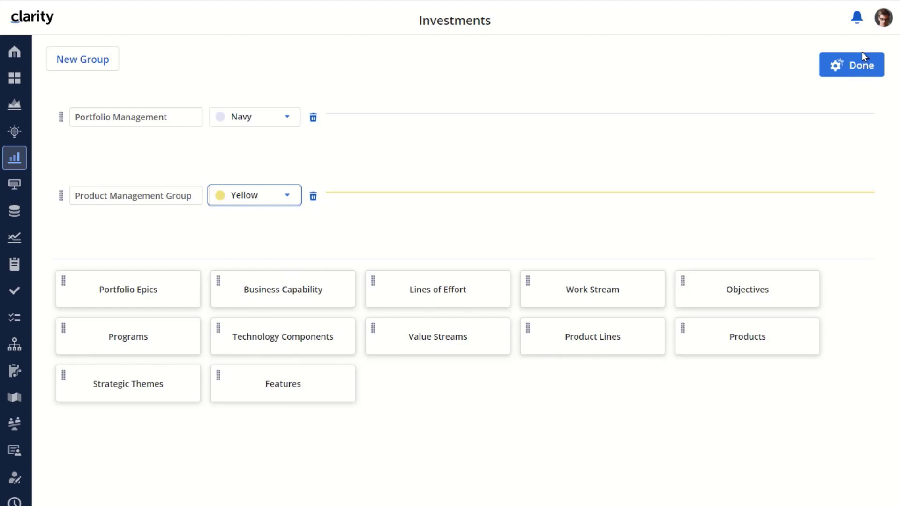
pyautogui.click(855, 64)
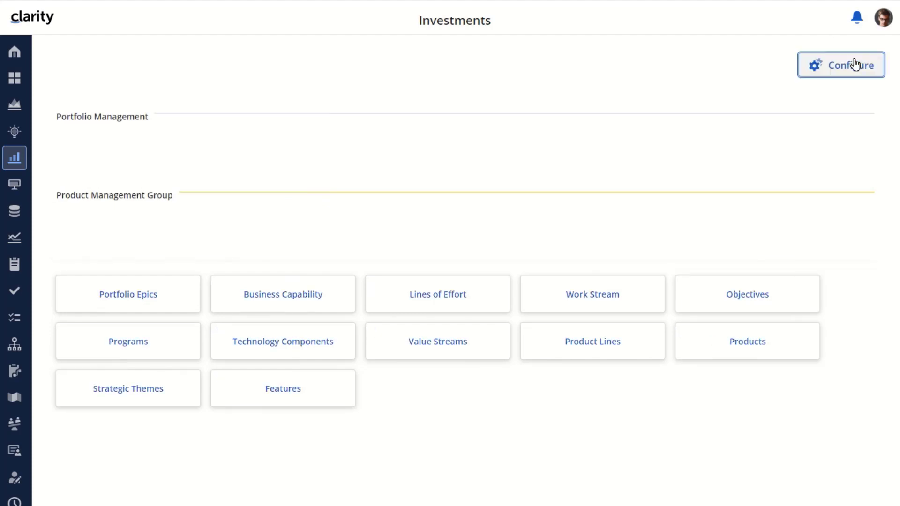
# Delete the Product Management Group from the Investments layout and finish configuring
pyautogui.click(856, 64)
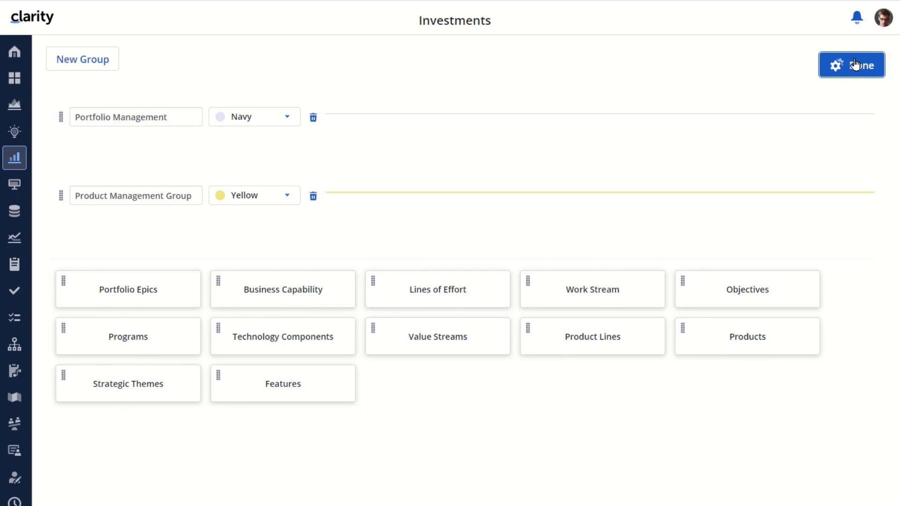
pyautogui.click(313, 197)
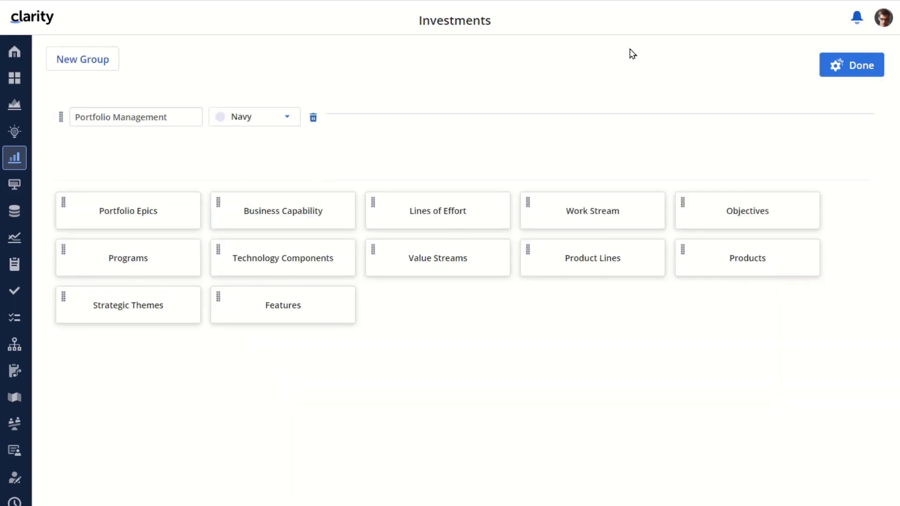
pyautogui.click(852, 63)
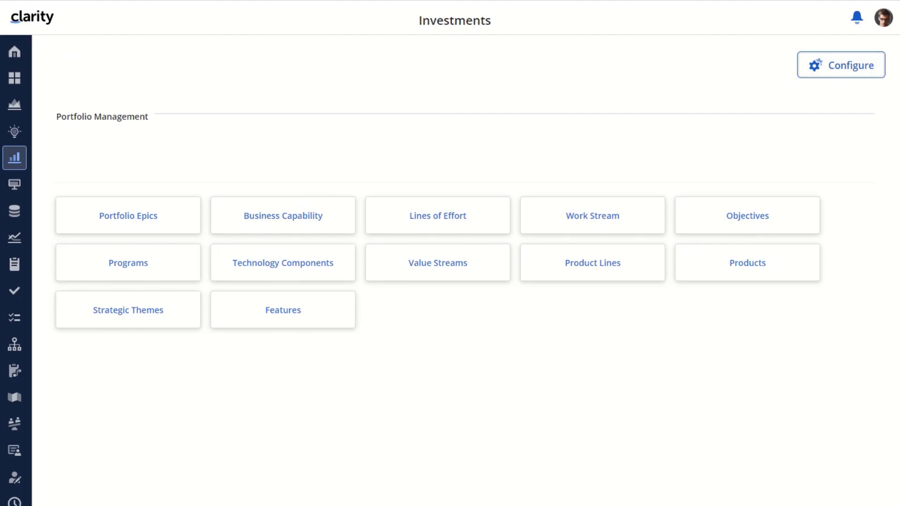
# Add a new group named Product Management to the Investments layout and set its colour to Green
pyautogui.click(843, 64)
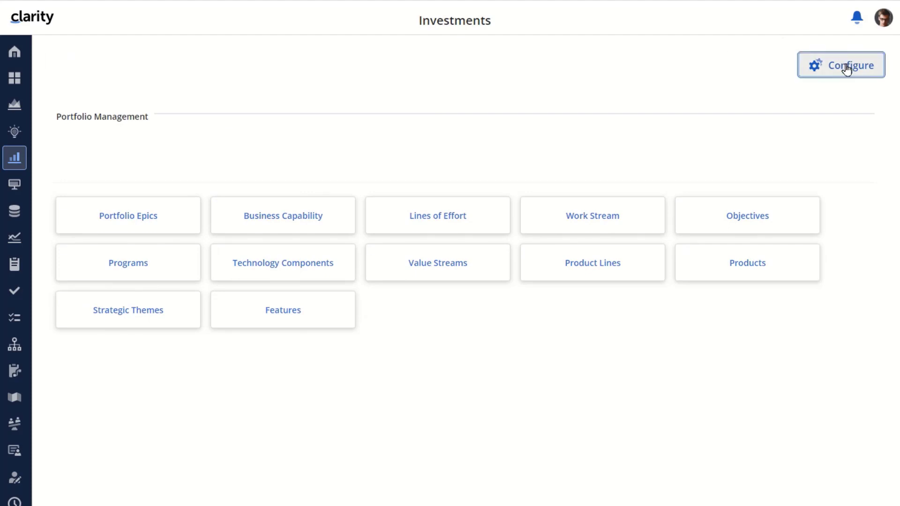
pyautogui.click(89, 60)
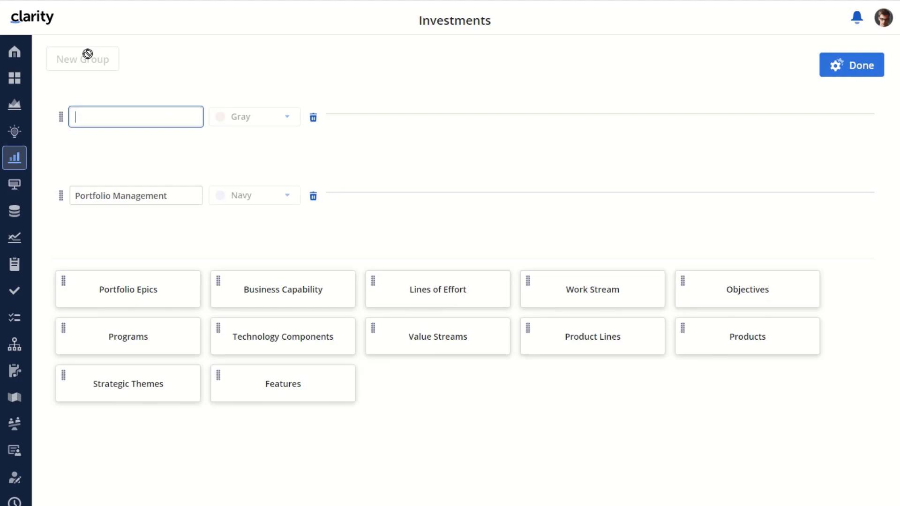
pyautogui.write('Product Management')
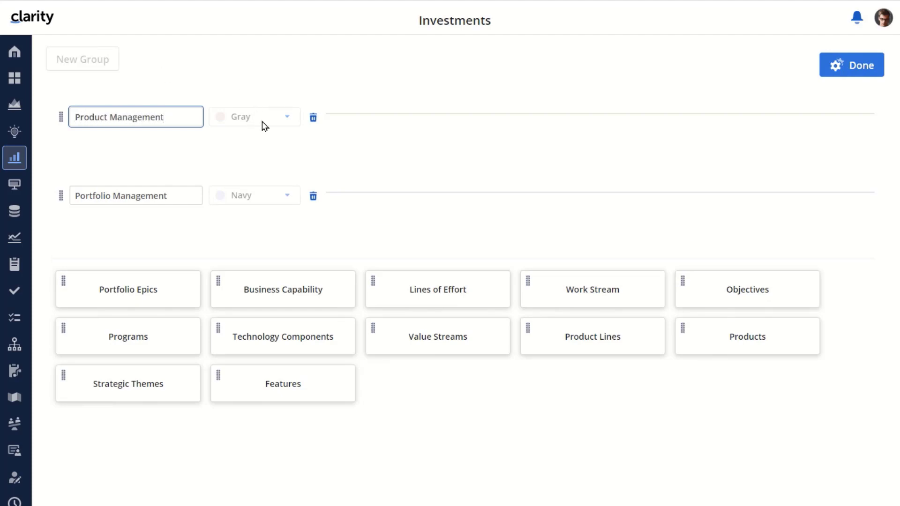
pyautogui.click(287, 118)
pyautogui.click(192, 163)
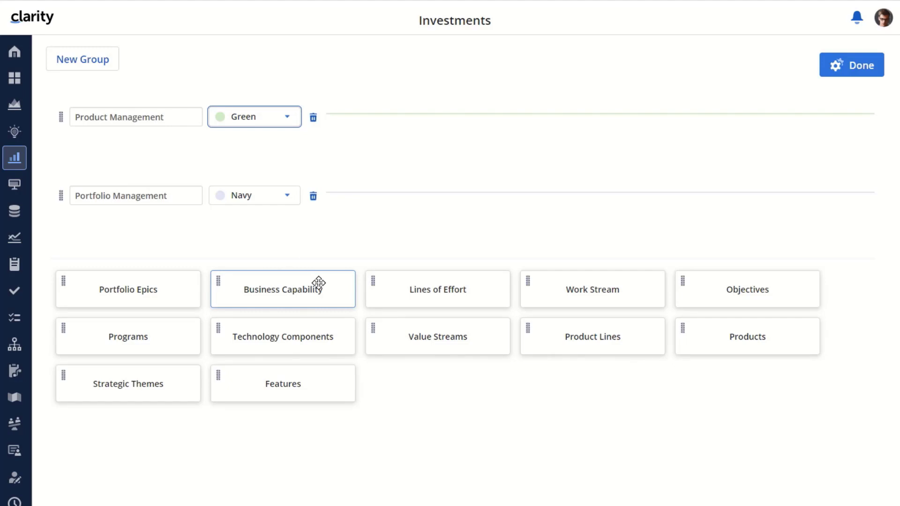
# Move the Product Lines and Products tiles into the Product Management group, in that order
pyautogui.moveTo(612, 344); pyautogui.dragTo(132, 150)
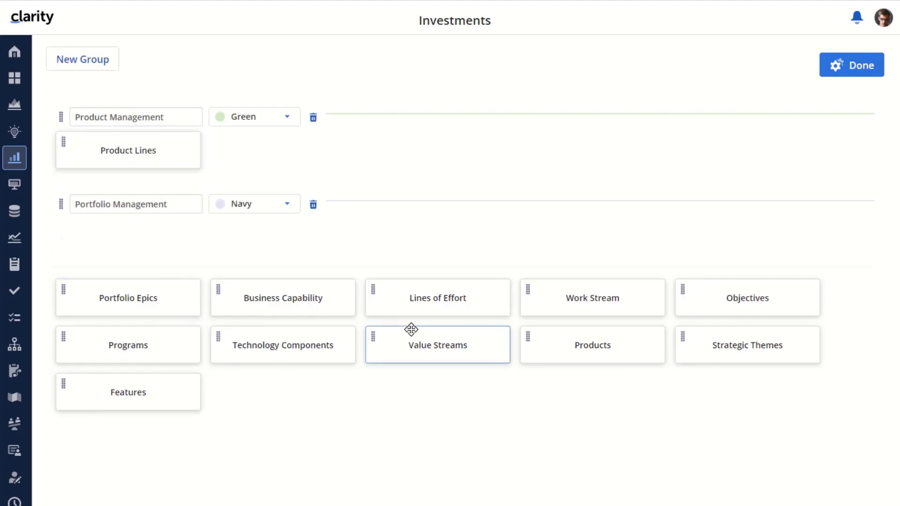
pyautogui.moveTo(572, 346); pyautogui.dragTo(260, 153)
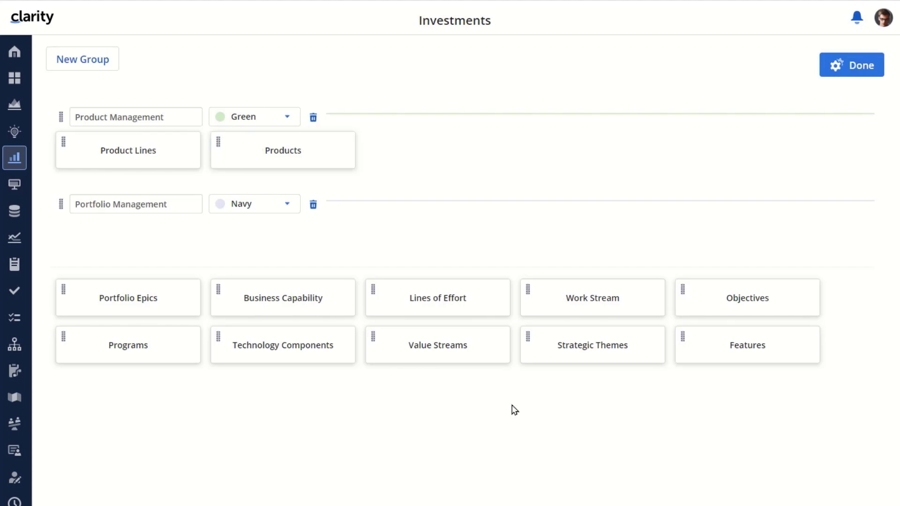
# Move the Strategic Themes and Features tiles into the Portfolio Management group and finish configuring
pyautogui.moveTo(583, 343); pyautogui.dragTo(120, 237)
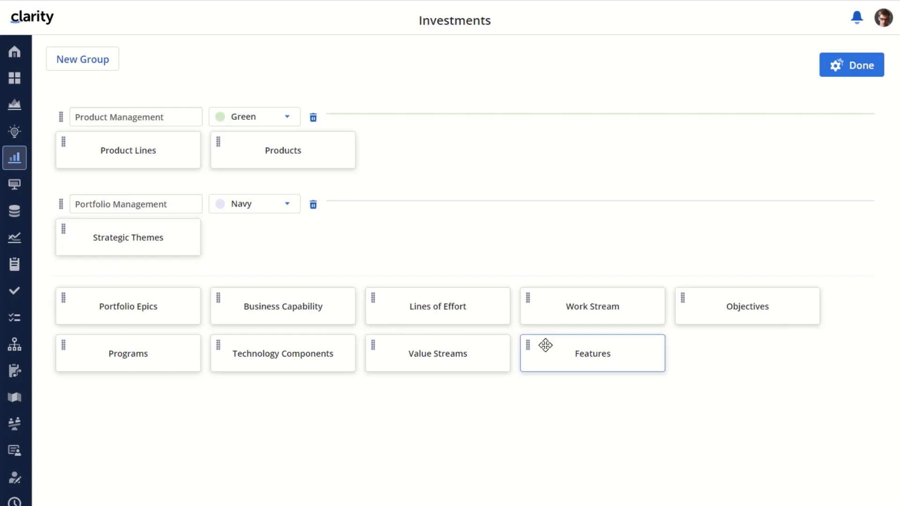
pyautogui.moveTo(577, 352); pyautogui.dragTo(269, 248)
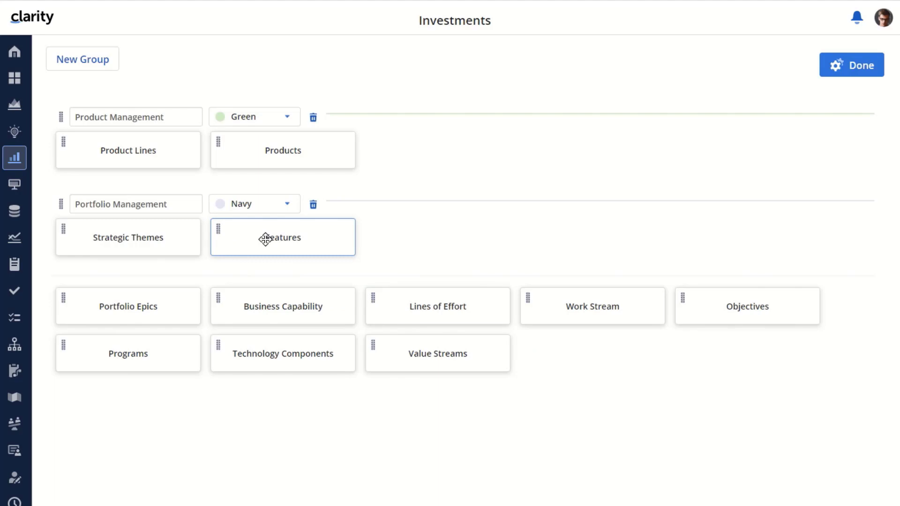
pyautogui.moveTo(266, 240); pyautogui.dragTo(572, 358)
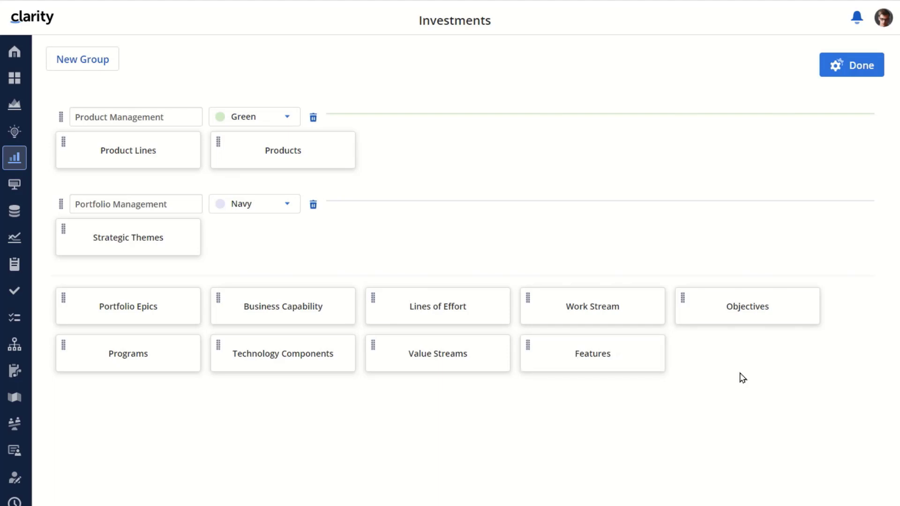
pyautogui.moveTo(614, 350); pyautogui.dragTo(307, 234)
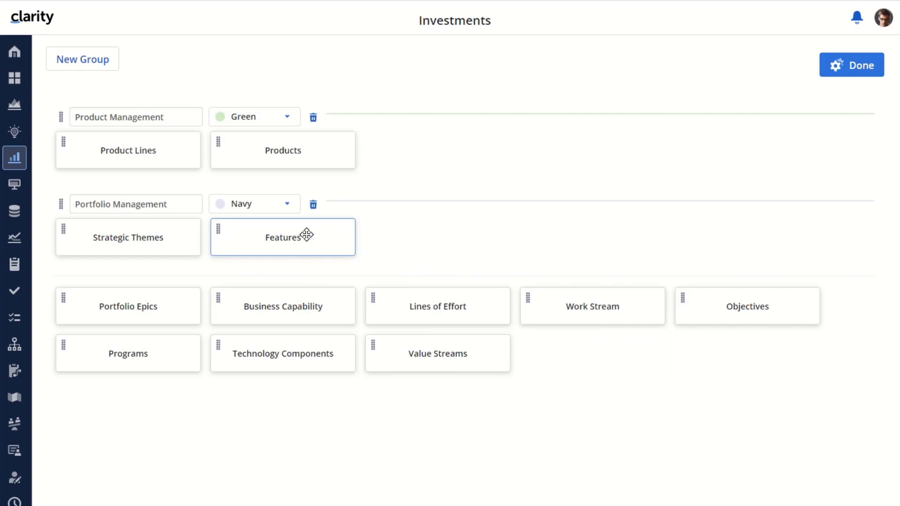
pyautogui.click(854, 65)
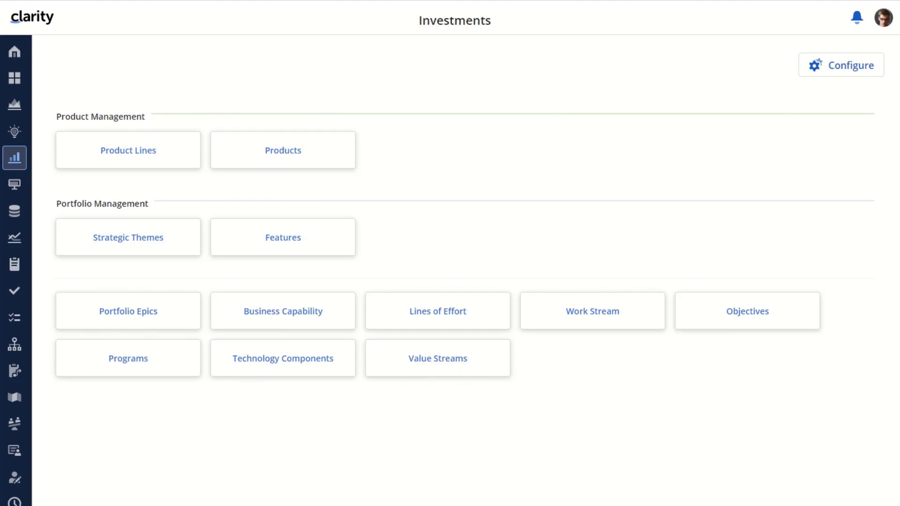
# Reopen the layout configuration and move the Portfolio Management group above the Product Management group
pyautogui.click(845, 64)
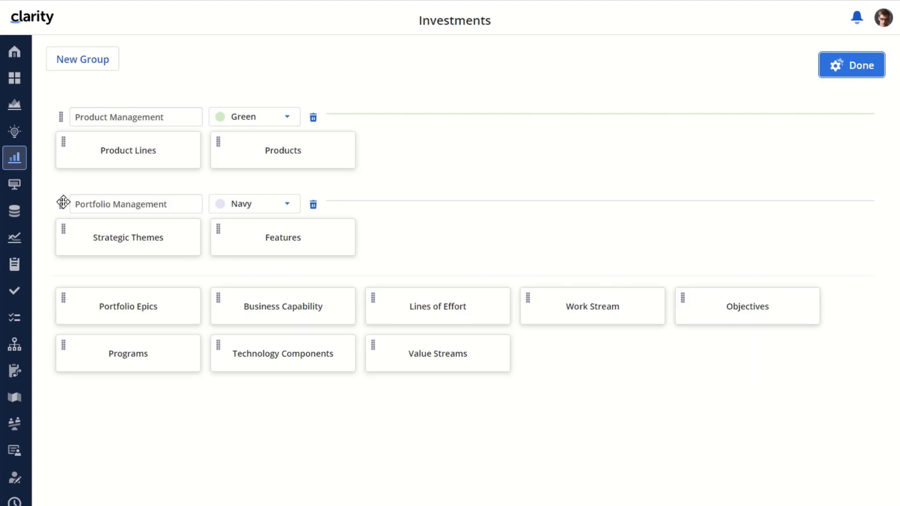
pyautogui.moveTo(58, 202); pyautogui.dragTo(51, 111)
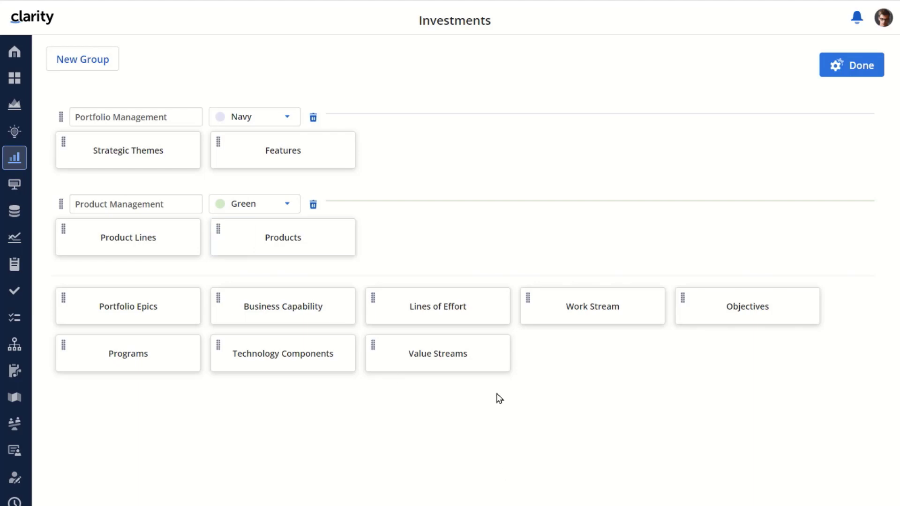
# Reorder the tiles so Value Streams leads the ungrouped ones, Features precedes Strategic Themes, and Products precedes Product Lines, and finish configuring
pyautogui.moveTo(448, 354); pyautogui.dragTo(134, 309)
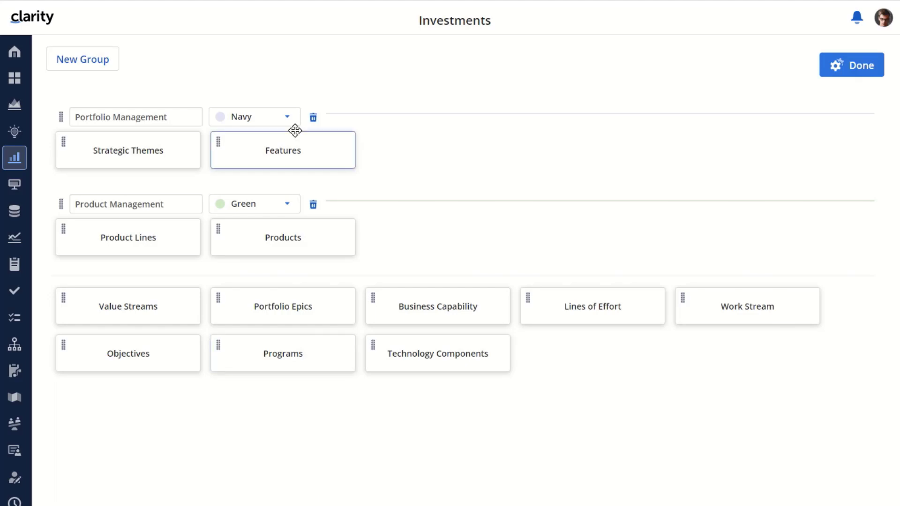
pyautogui.moveTo(269, 152); pyautogui.dragTo(109, 150)
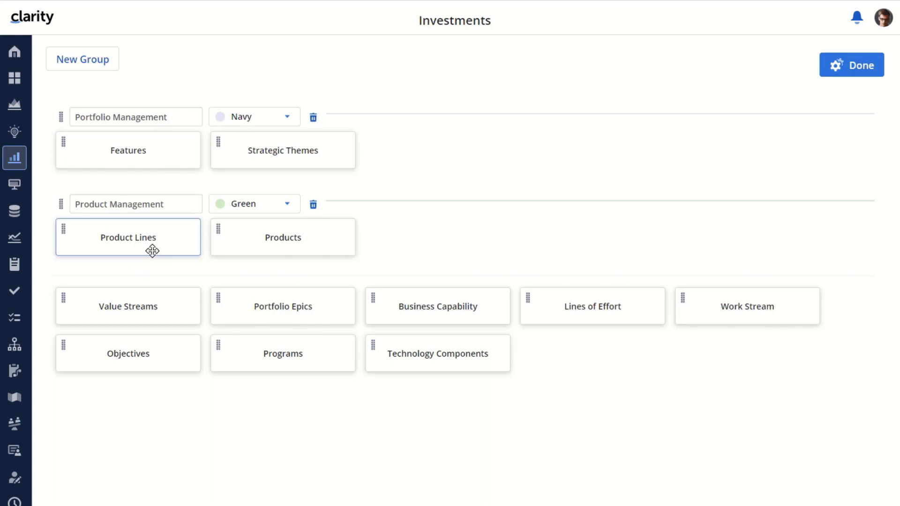
pyautogui.moveTo(136, 239); pyautogui.dragTo(316, 239)
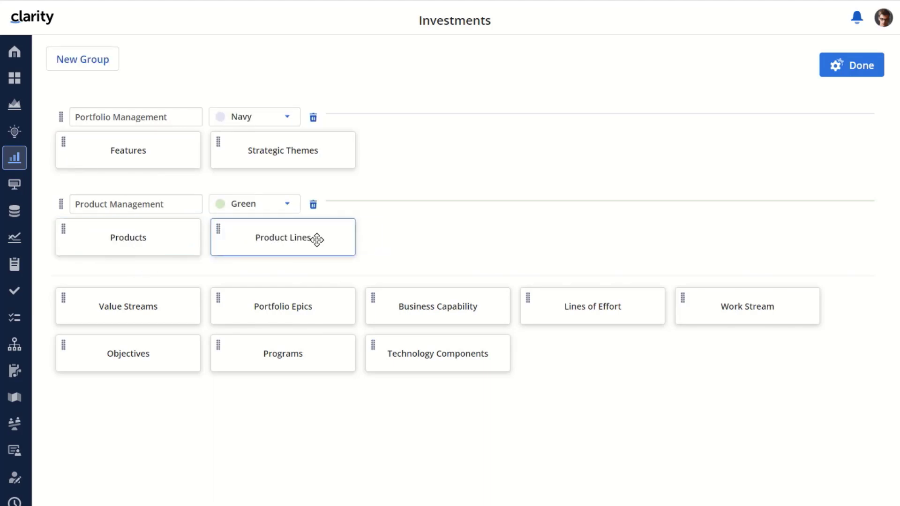
pyautogui.click(848, 62)
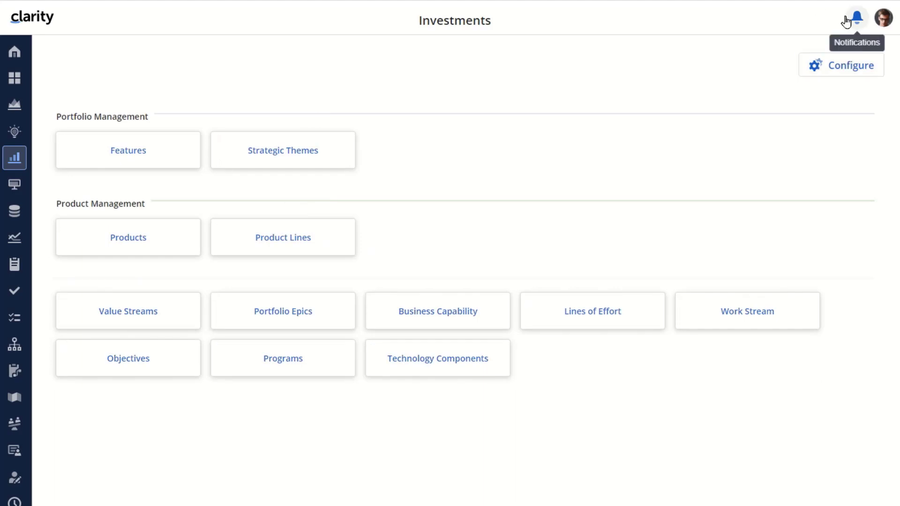
# Switch to another account by logging out and entering its username and password, and open the Investments page
pyautogui.click(884, 18)
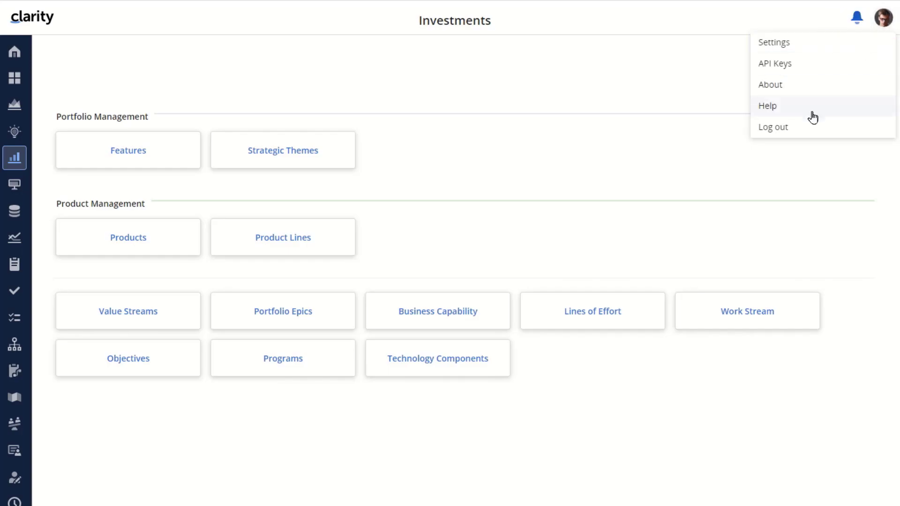
pyautogui.click(770, 131)
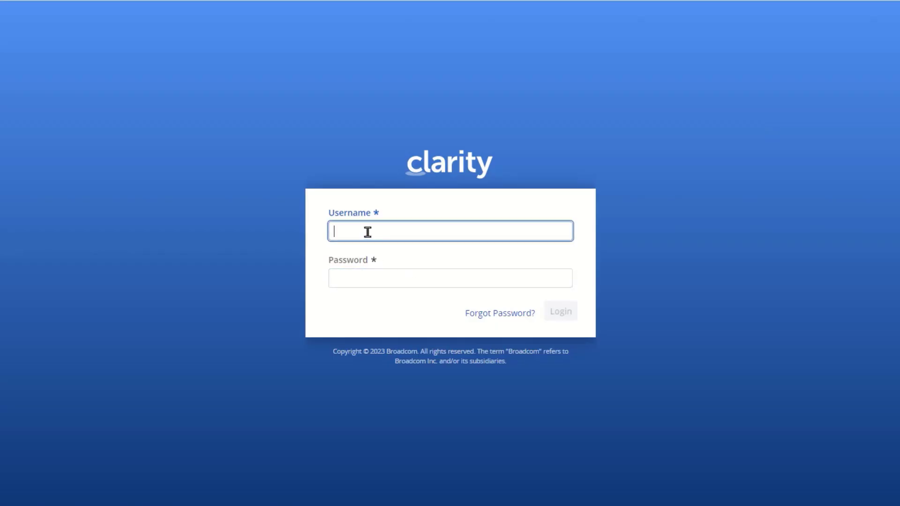
pyautogui.write('paul')
pyautogui.press('Tab')
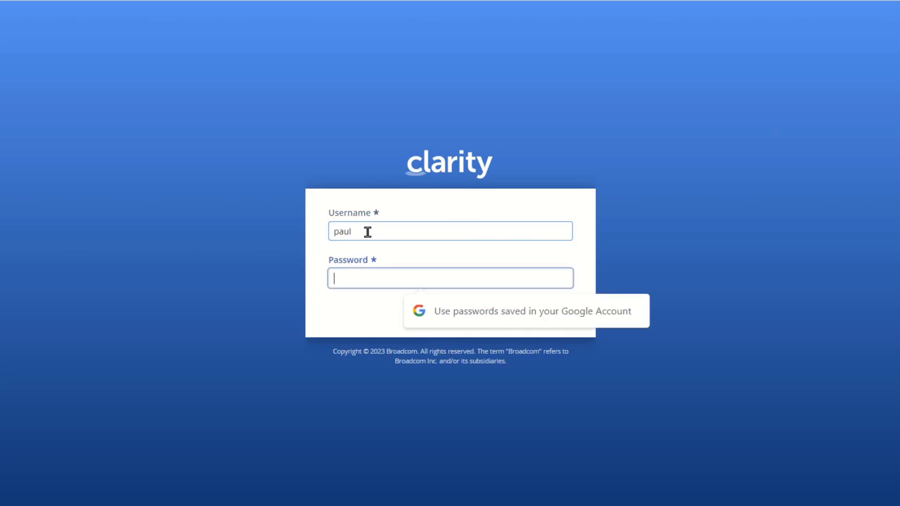
pyautogui.write('•••••••••••')
pyautogui.click(560, 311)
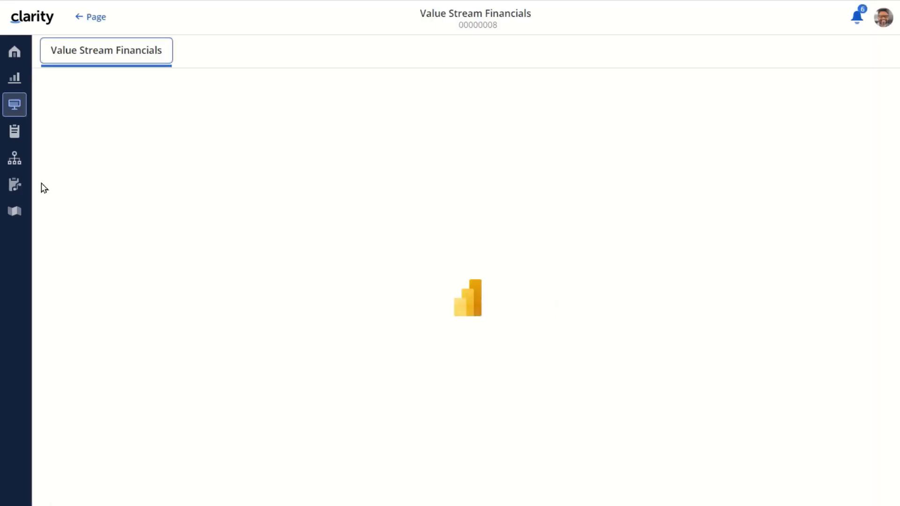
pyautogui.click(14, 77)
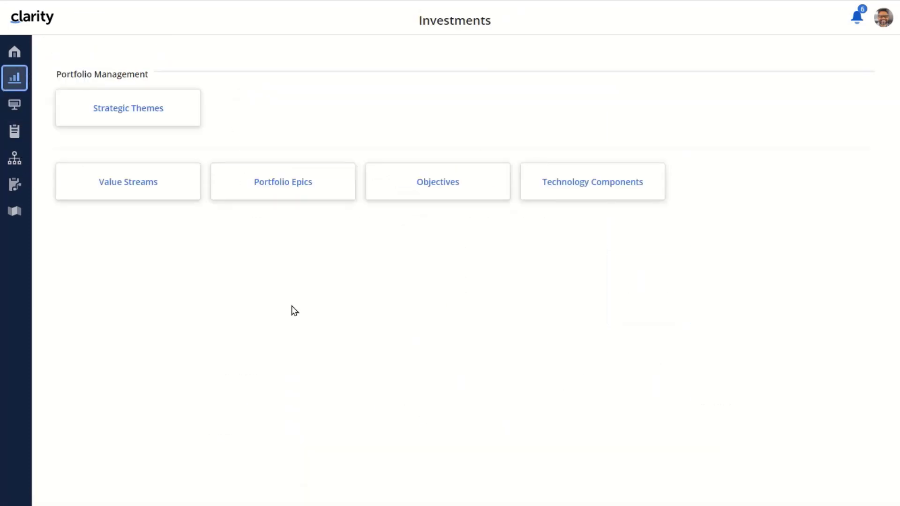